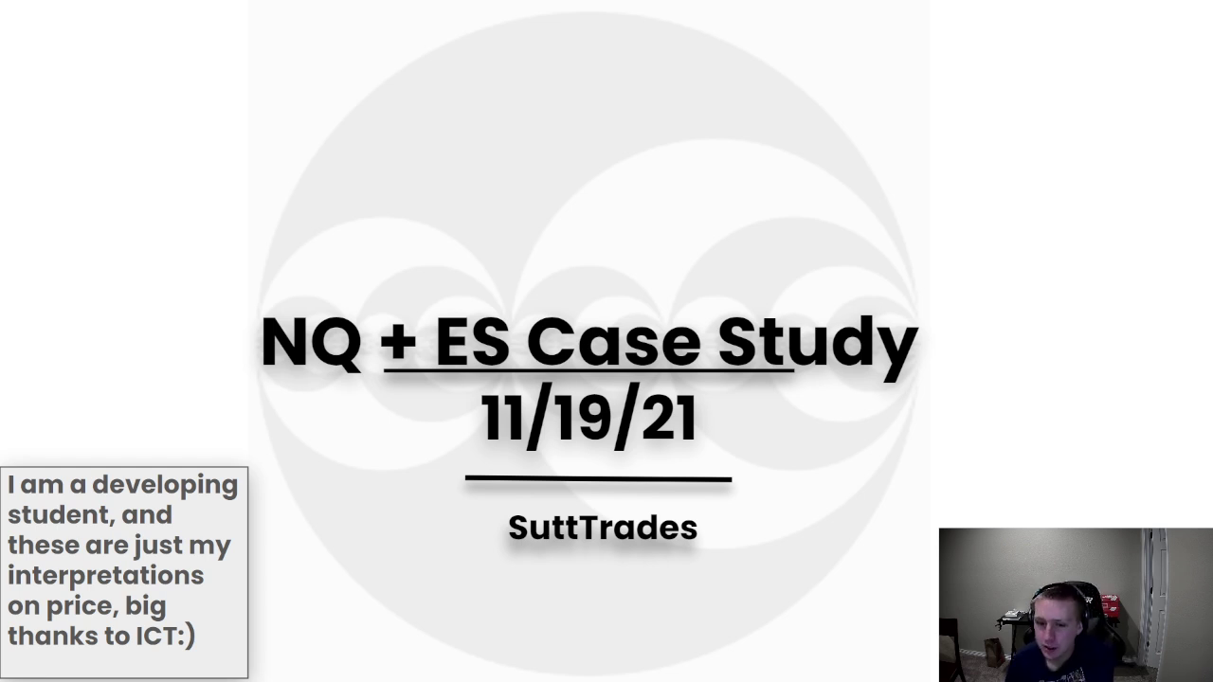
# Advance from the 11/19/21 title slide to the daily NQ chart with External and Internal Range Liquidity labels.
pyautogui.click(1113, 339)
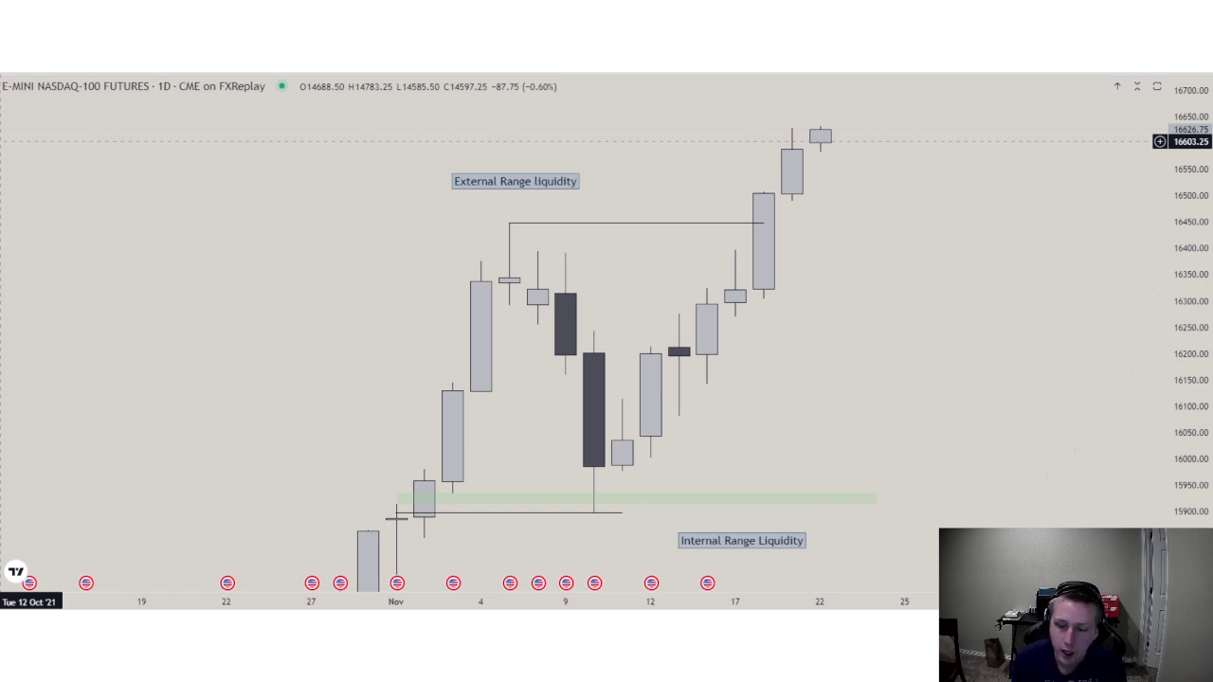
# Advance from the daily NQ chart to the next slide, the daily ES chart.
pyautogui.press('Right')
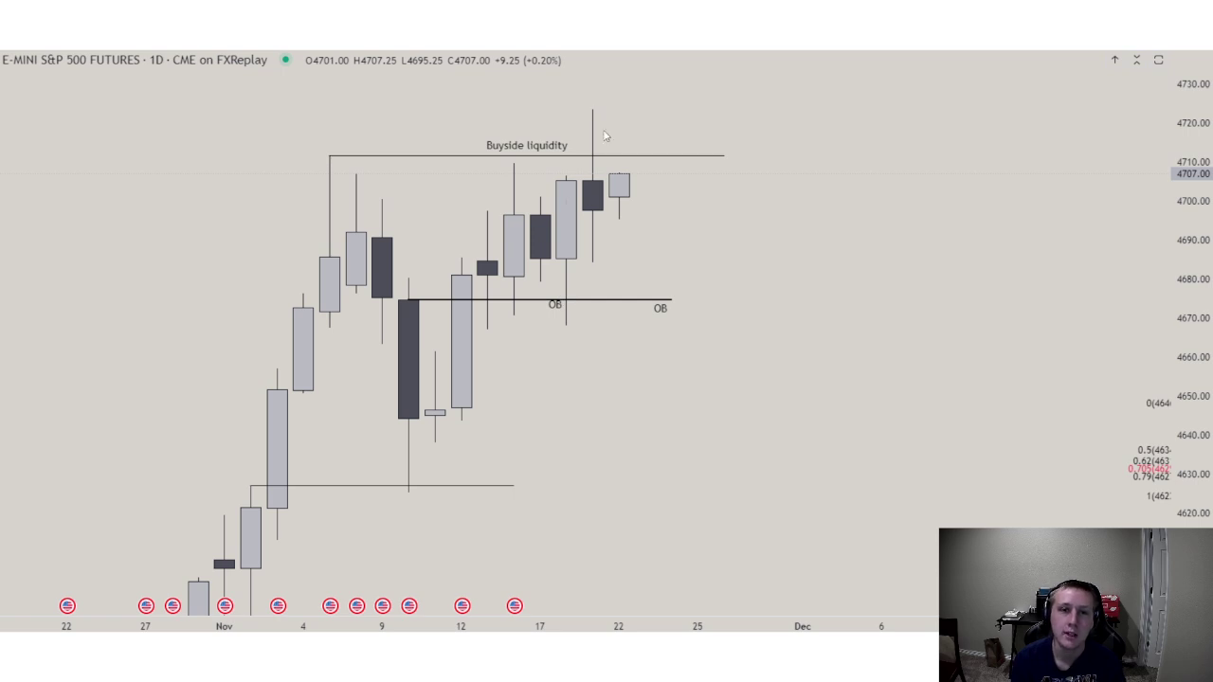
# Step through the Dow slides, then switch to the 1-minute ES chart with Buyside liquidity and OB near 4694.
pyautogui.press('Down')
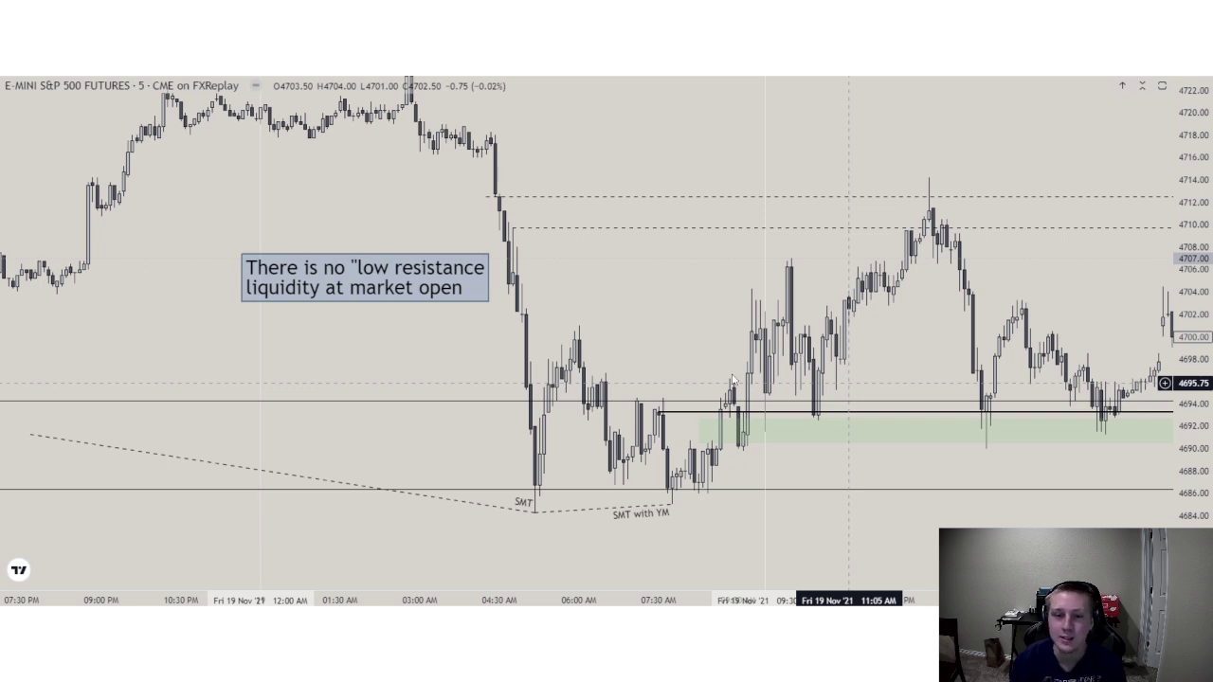
pyautogui.press('1')
pyautogui.press('Return')
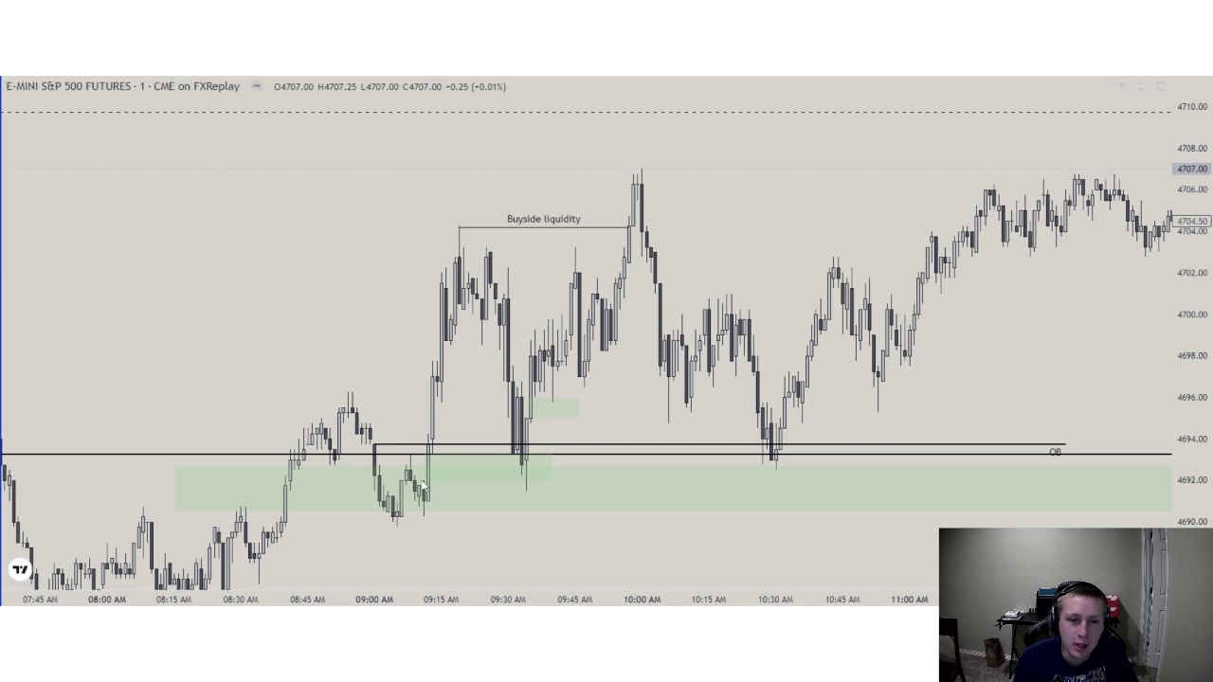
# Move from the 1-minute ES chart to the annotated NQ chart.
pyautogui.hotkey('ctrl', 'Tab')
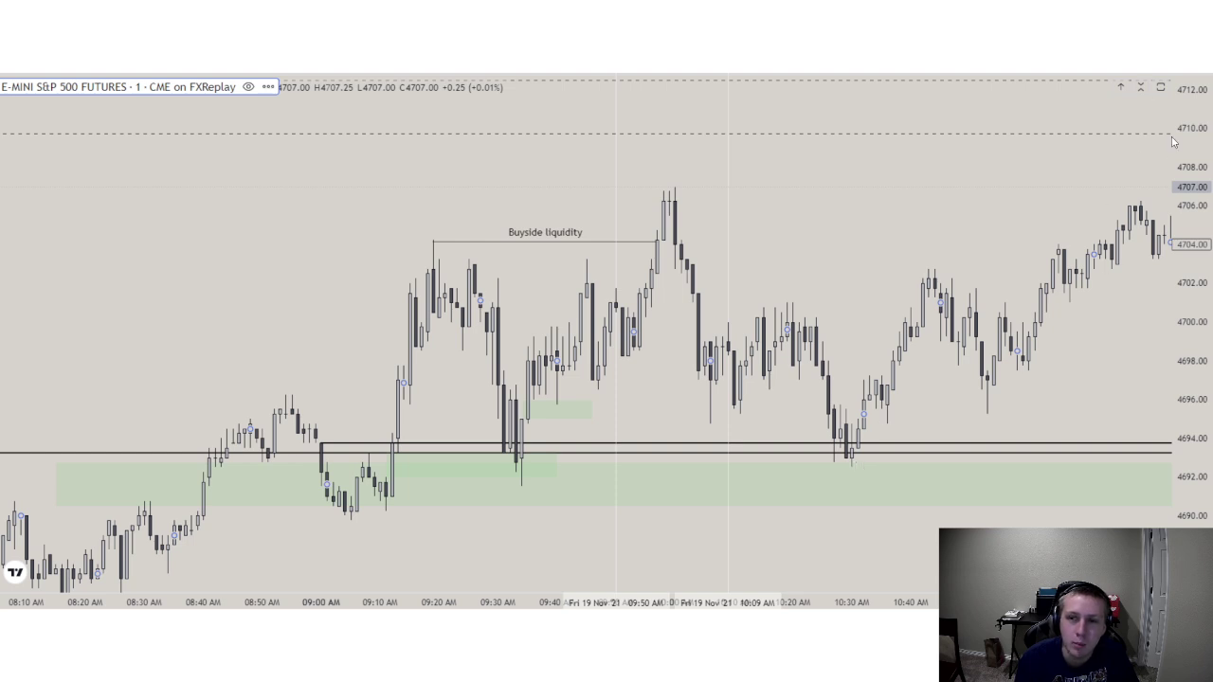
# Switch the ES chart to the 5-minute interval with the 5 shortcut.
pyautogui.press('5')
pyautogui.press('Return')
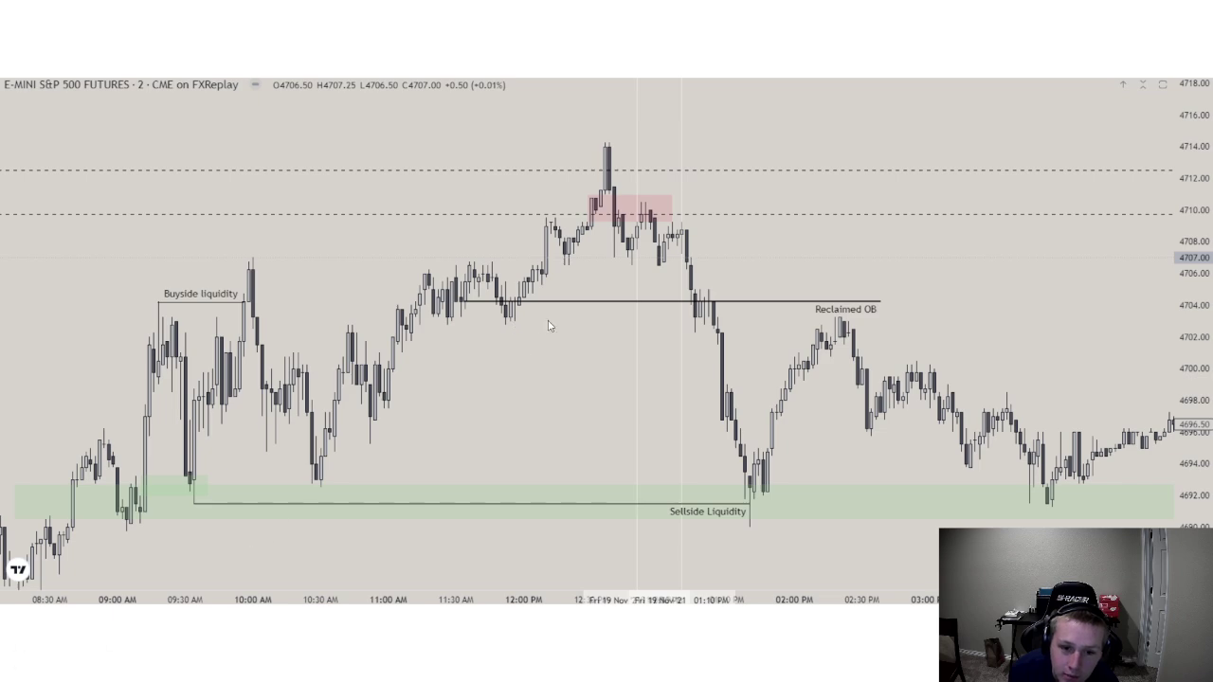
# Flip the ES chart to 5-minute, then back to 2-minute, before reaching the 1h NQ chart.
pyautogui.press('5')
pyautogui.press('Return')
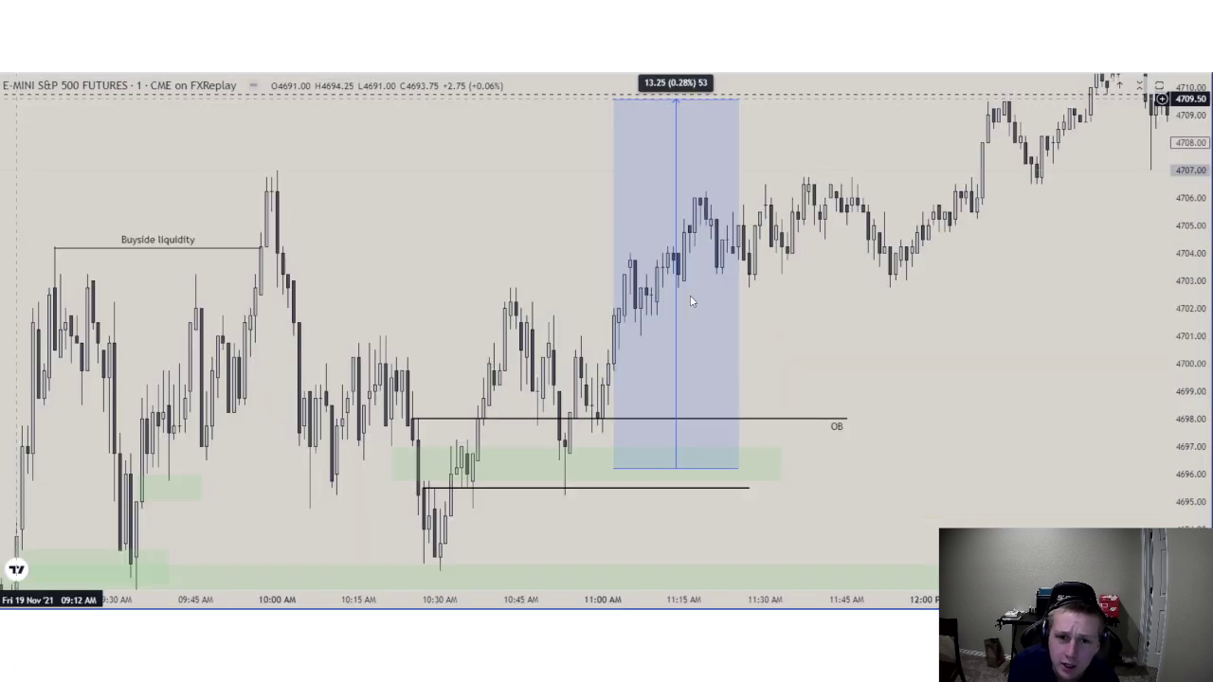
pyautogui.press('2')
pyautogui.press('Return')
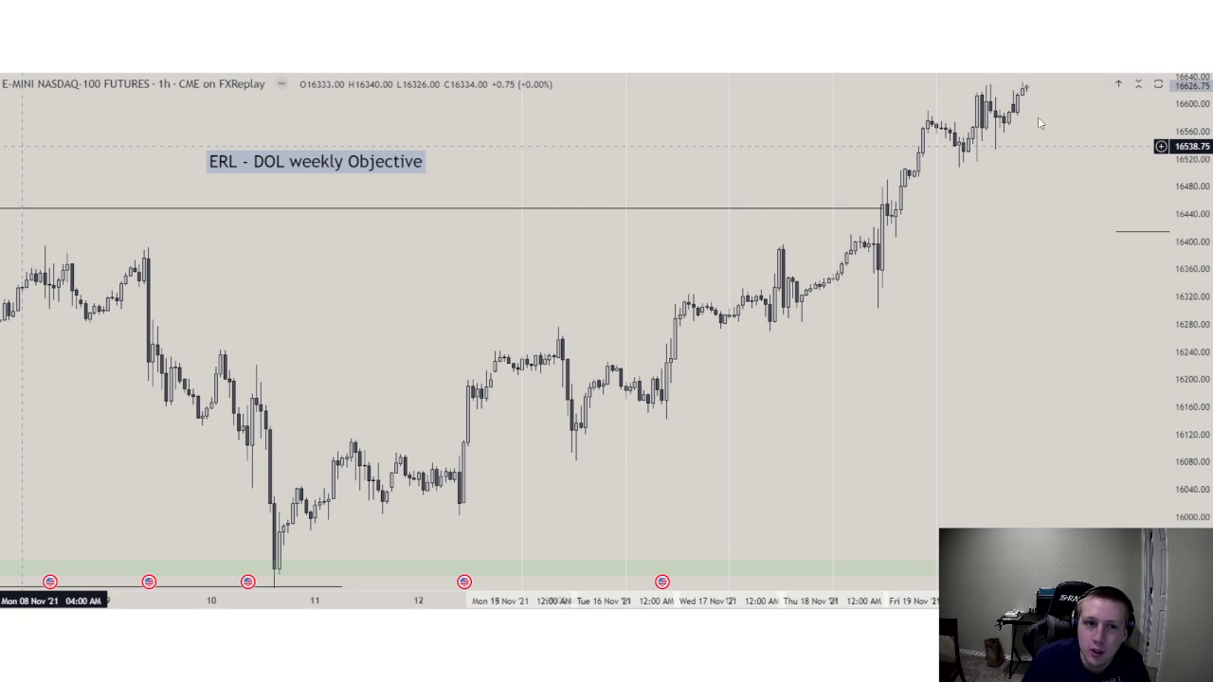
# Show the first recap image: chart with path sketch labelled 930, 10, 1130, 12:20, 2.
pyautogui.hotkey('alt', 'Tab')
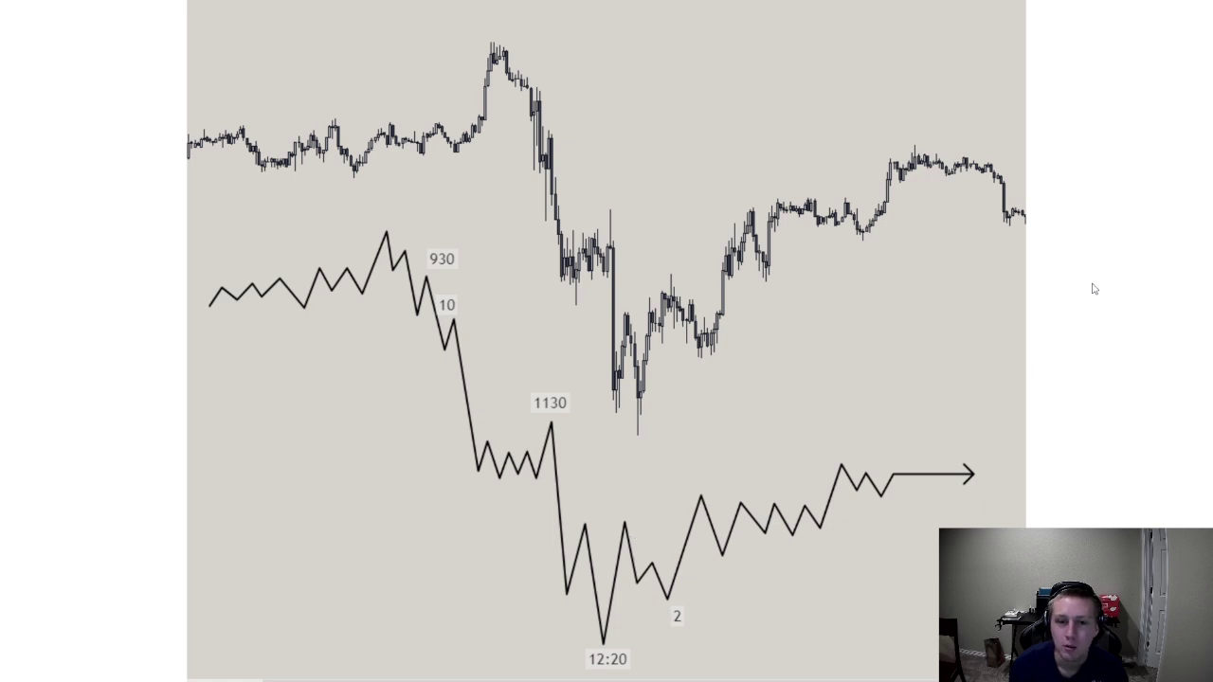
# Advance to the recap image with path sketch labelled 835, 915, 930, 1030 and 2.
pyautogui.press('Right')
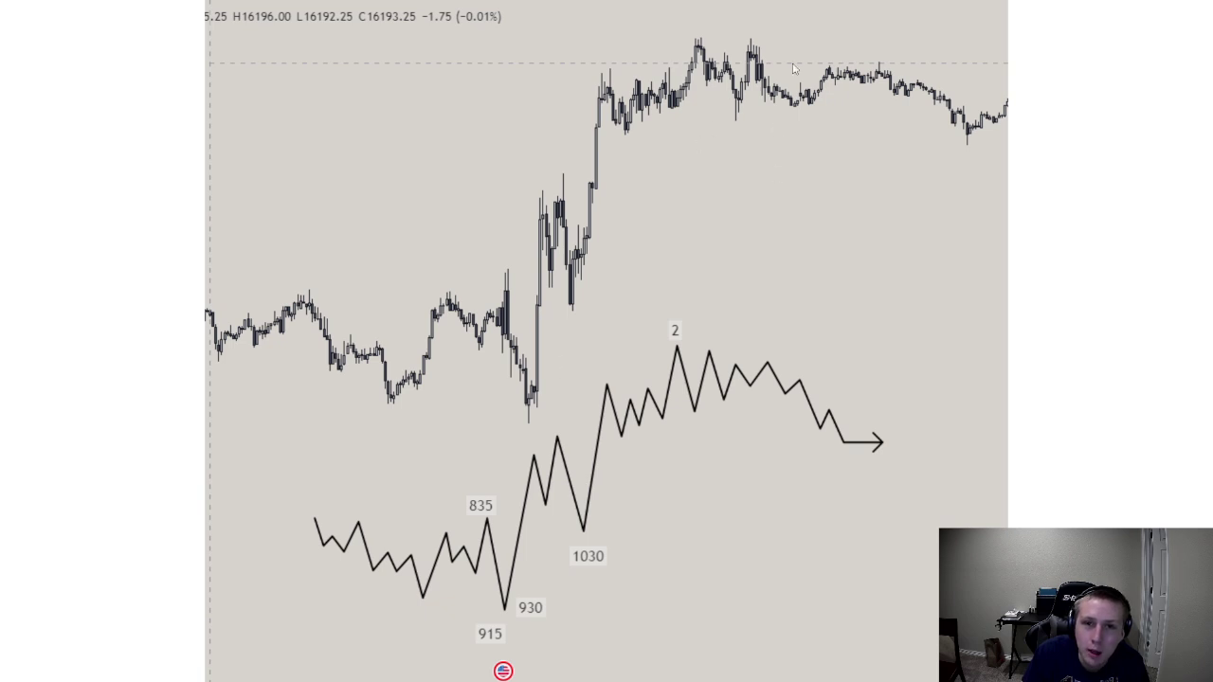
# Advance to the 930–2 path sketch recap, then on to the Thursday 11/18/2021 recap.
pyautogui.press('Right')
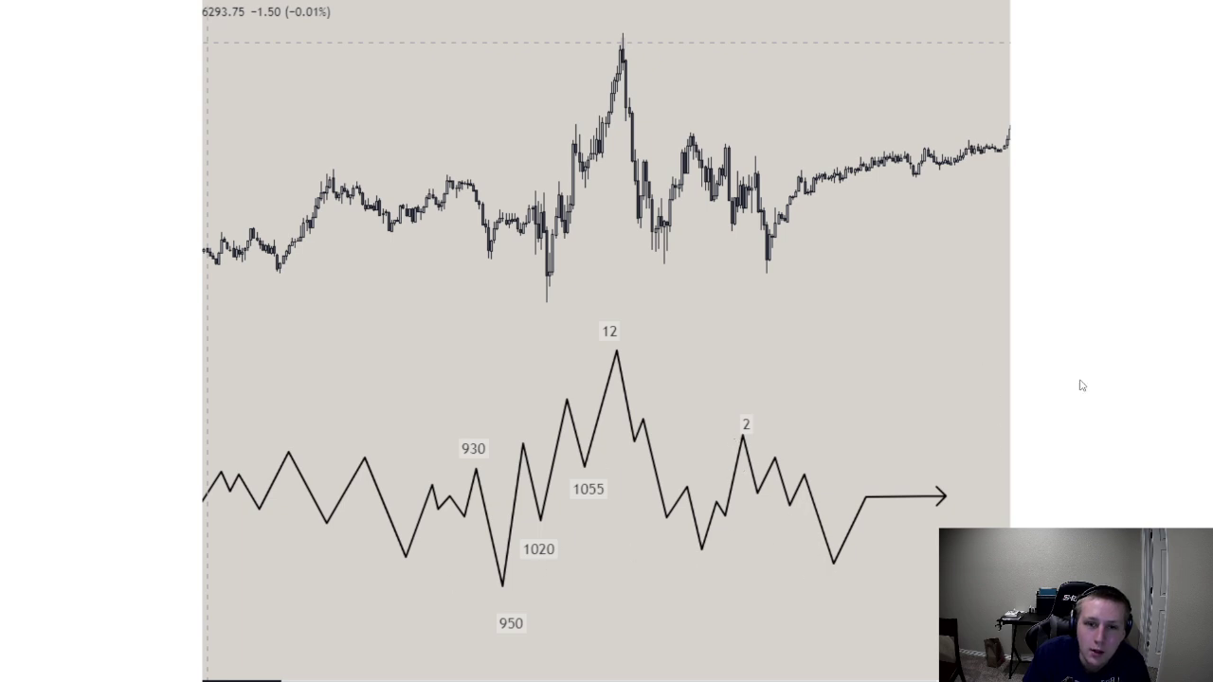
pyautogui.click(1103, 341)
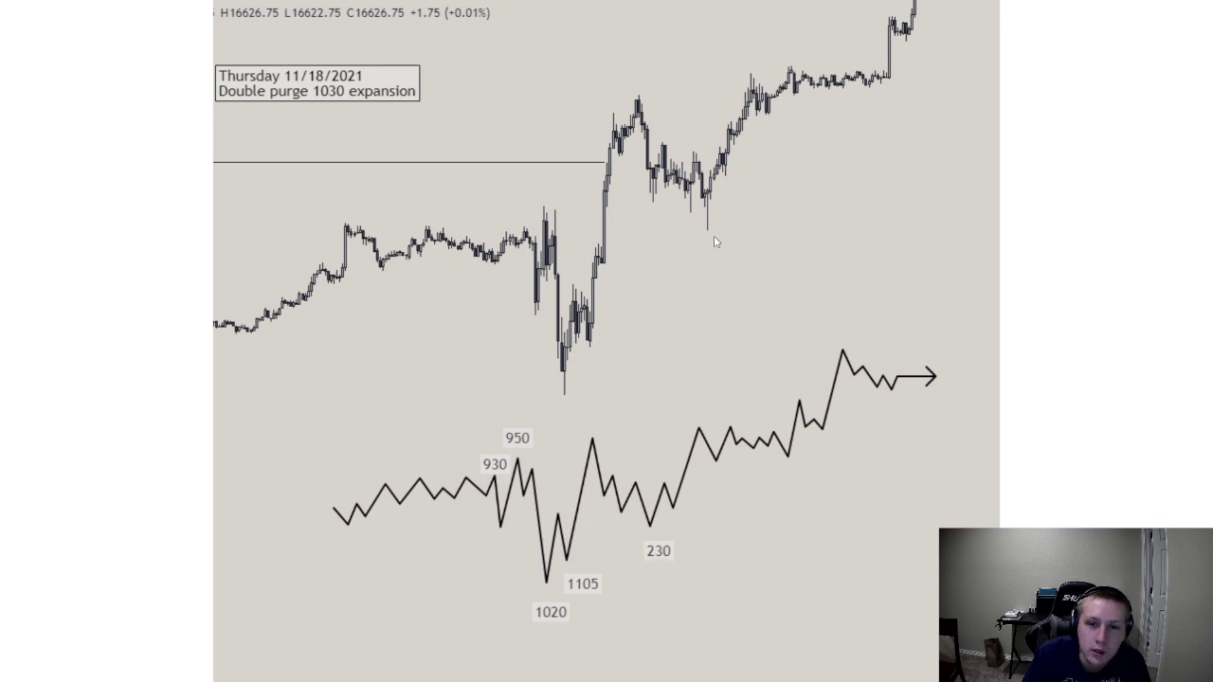
# Flip through the recap screenshots to the 2-minute ES chart with Distribution, Reclaimed OB, Sellside Liquidity labels.
pyautogui.rightClick(839, 72)
pyautogui.scroll(-5, 1071, 133)
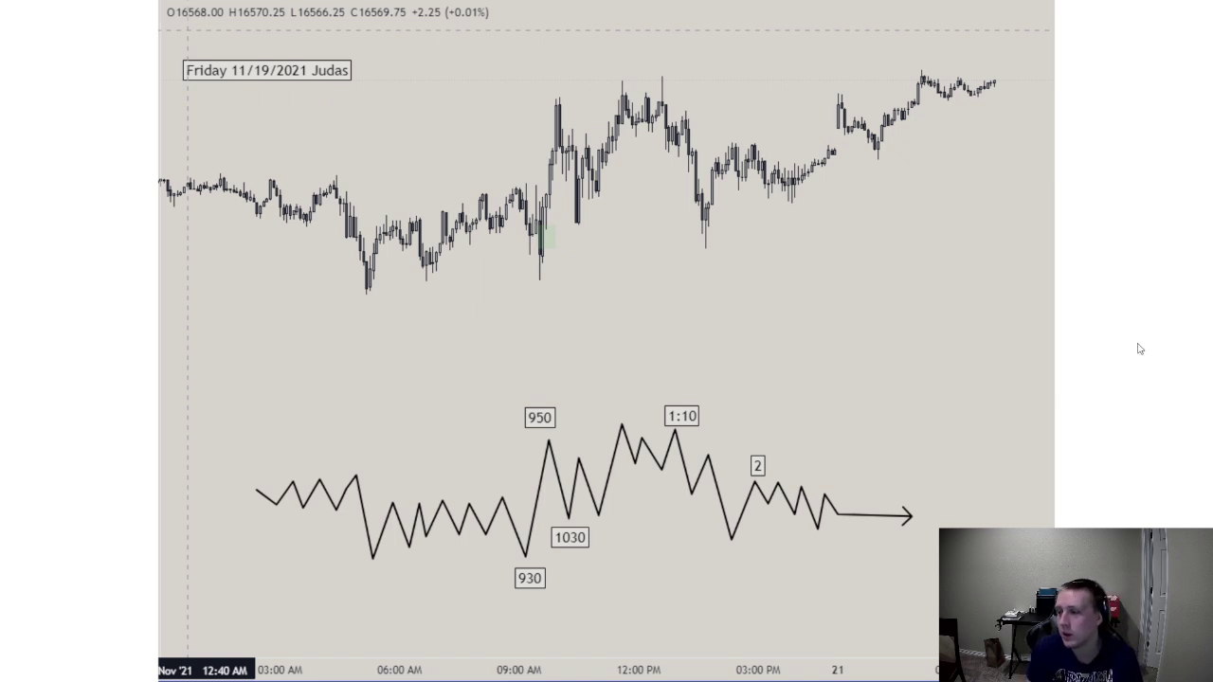
pyautogui.press('Left')
pyautogui.press('Left')
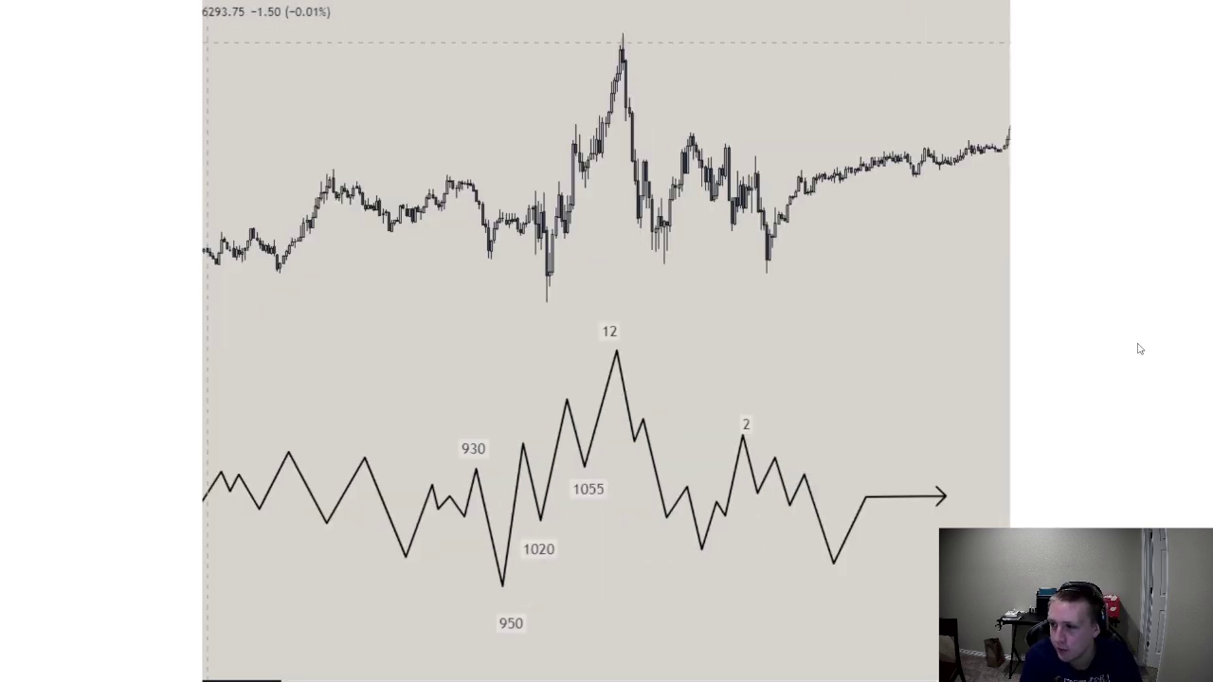
pyautogui.press('Right')
pyautogui.press('Right')
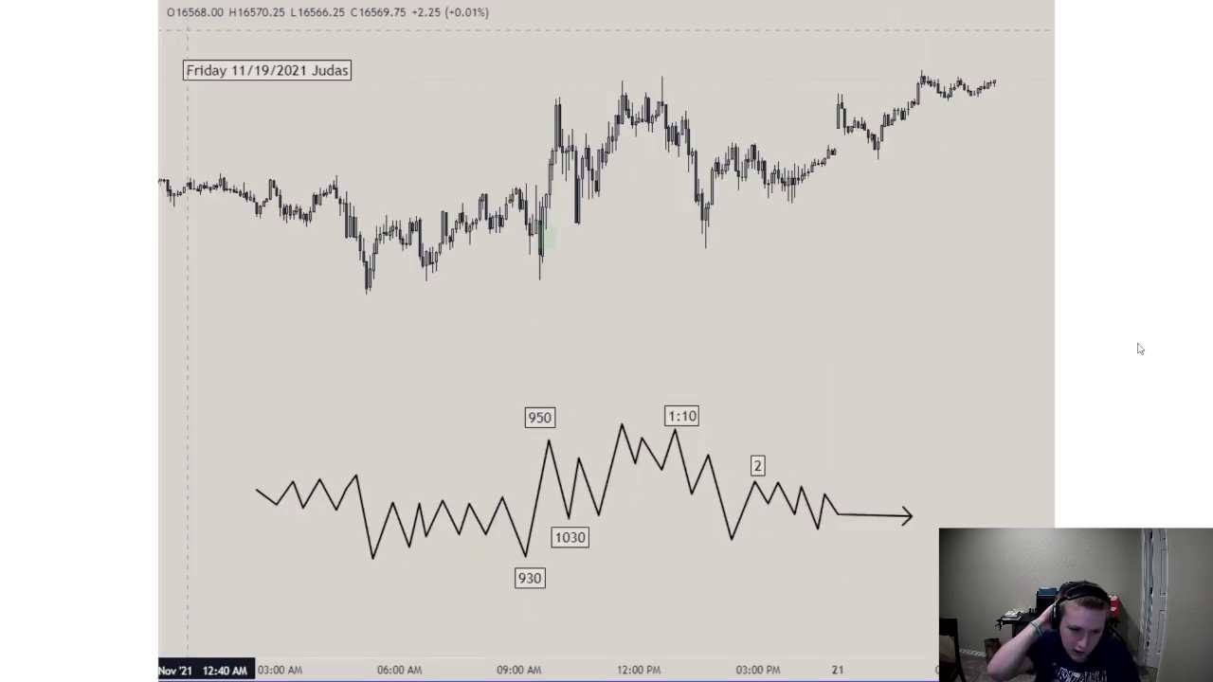
pyautogui.press('Right')
pyautogui.press('Right')
pyautogui.press('Right')
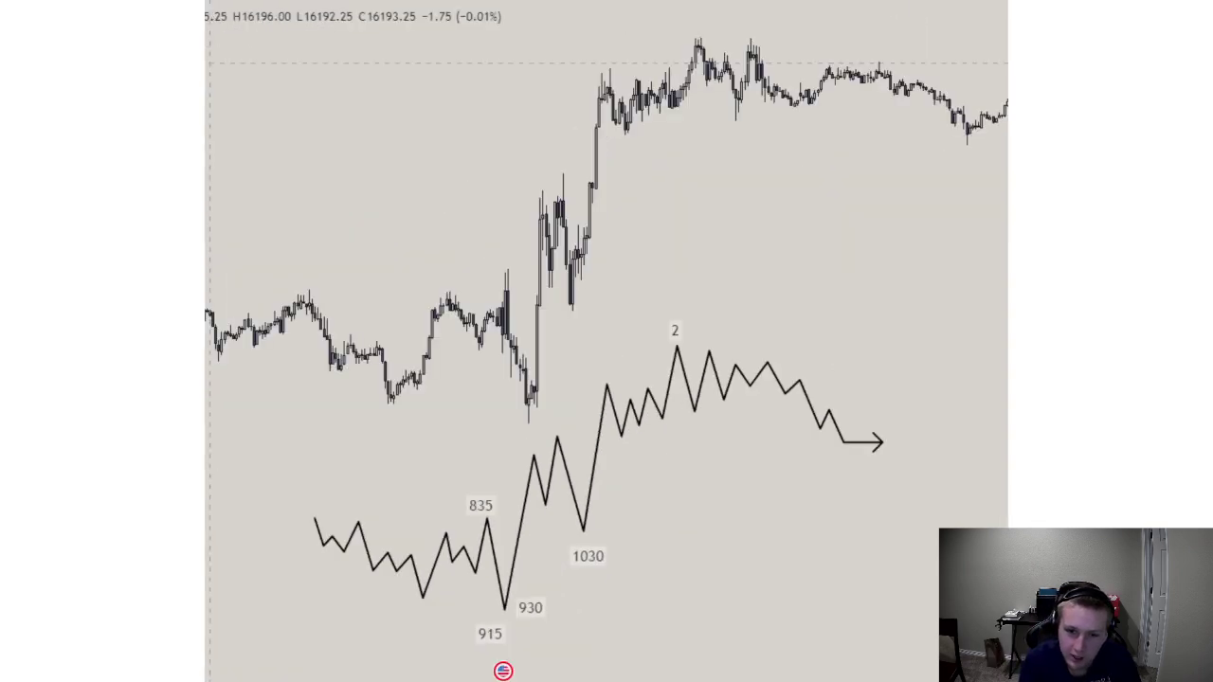
pyautogui.press('Right')
pyautogui.press('Right')
pyautogui.press('Right')
pyautogui.press('Right')
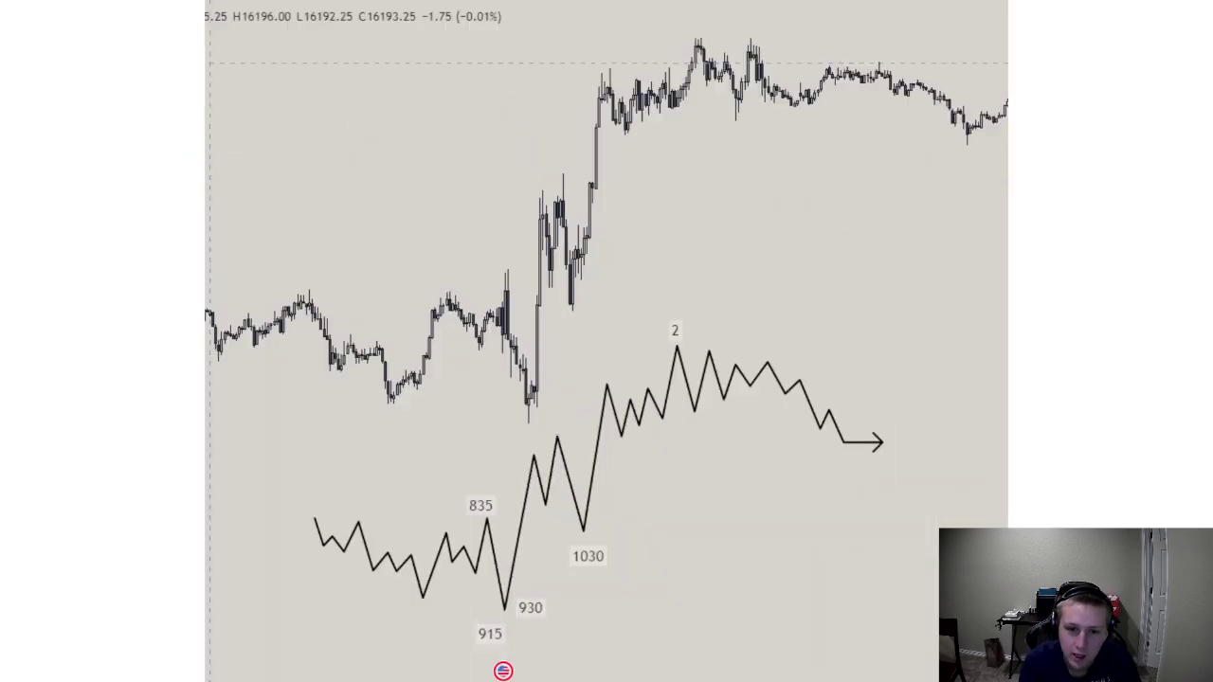
pyautogui.press('Right')
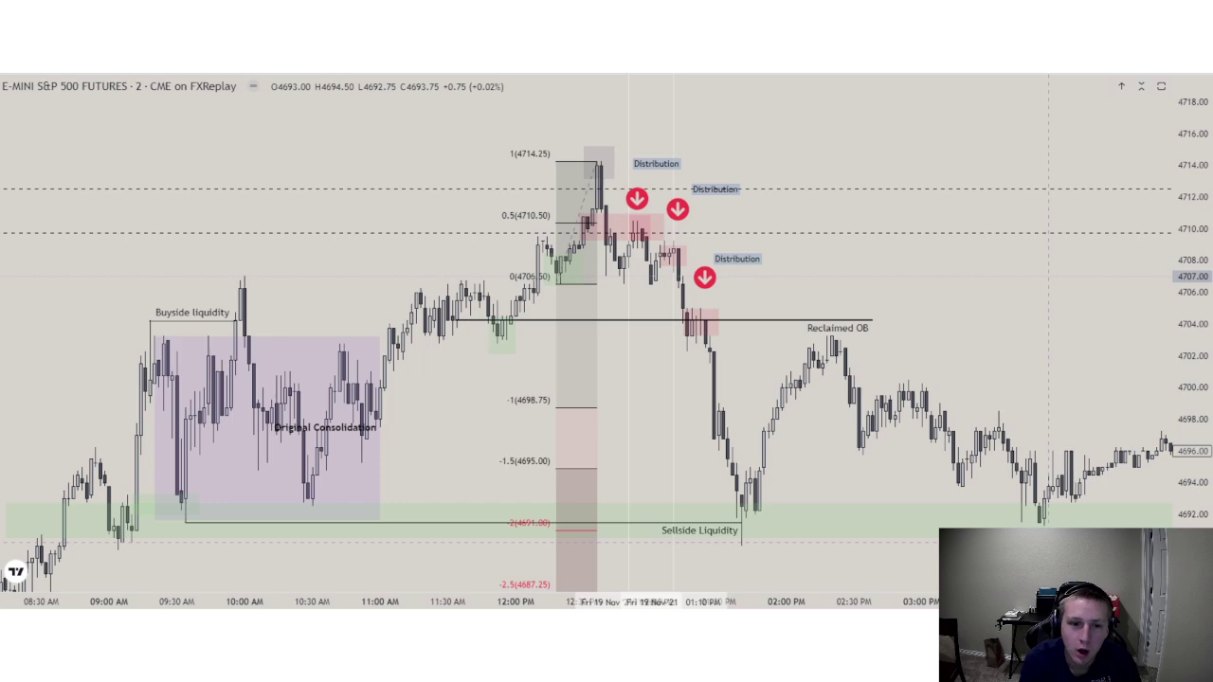
# Flip through the S&P Buyside liquidity, 15-minute and 1-minute charts to the Friday 11/19/2021 Judas sketch.
pyautogui.press('Right')
pyautogui.press('Right')
pyautogui.press('Right')
pyautogui.press('Right')
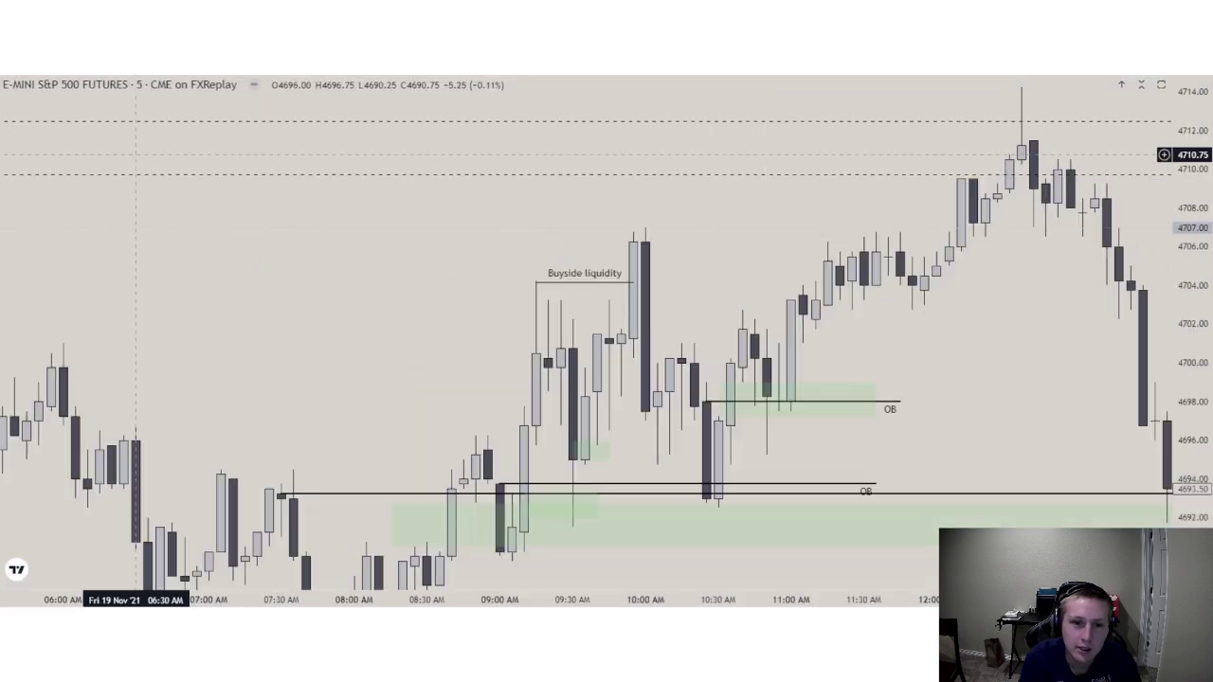
pyautogui.press('Right')
pyautogui.press('Right')
pyautogui.press('Right')
pyautogui.press('Right')
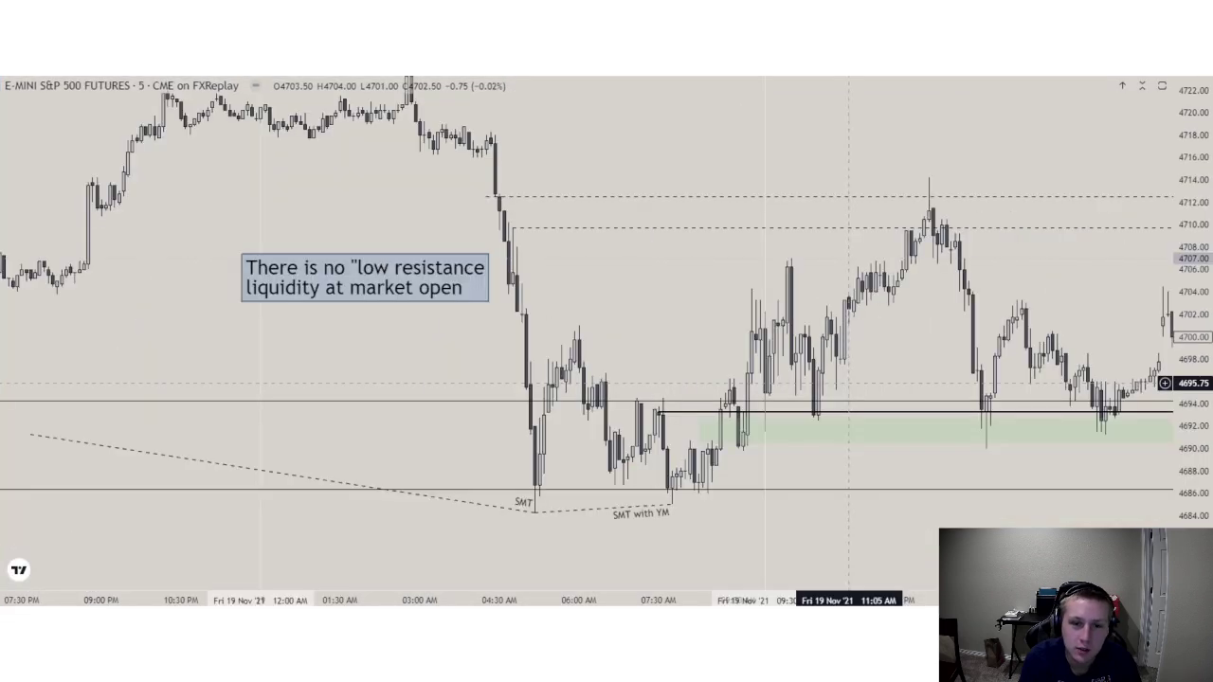
pyautogui.press('Right')
pyautogui.press('Right')
pyautogui.press('Right')
pyautogui.press('Right')
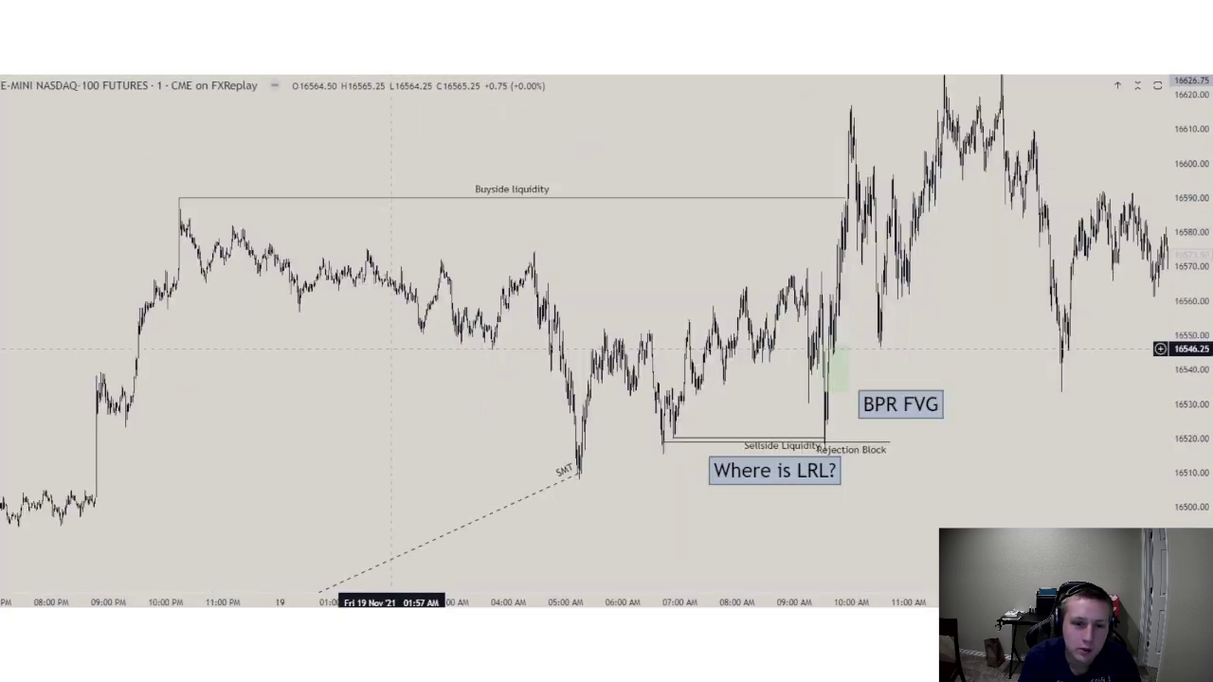
pyautogui.press('Right')
pyautogui.press('Right')
pyautogui.press('Right')
pyautogui.press('Right')
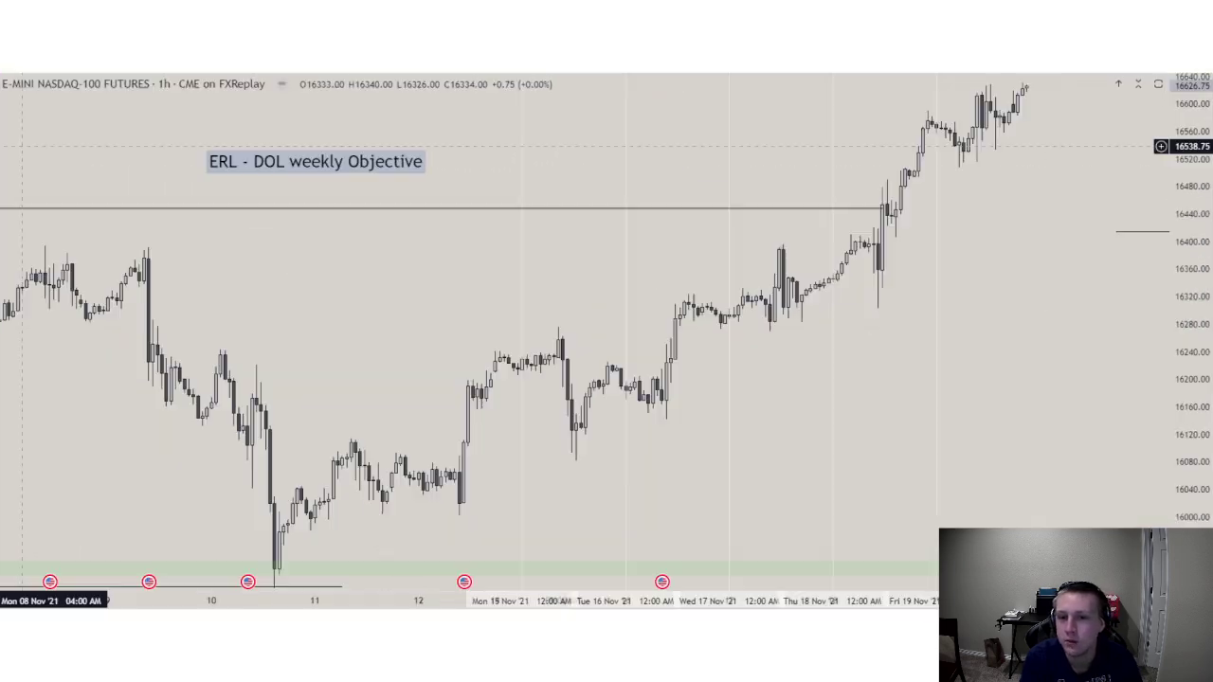
pyautogui.press('Right')
pyautogui.press('Right')
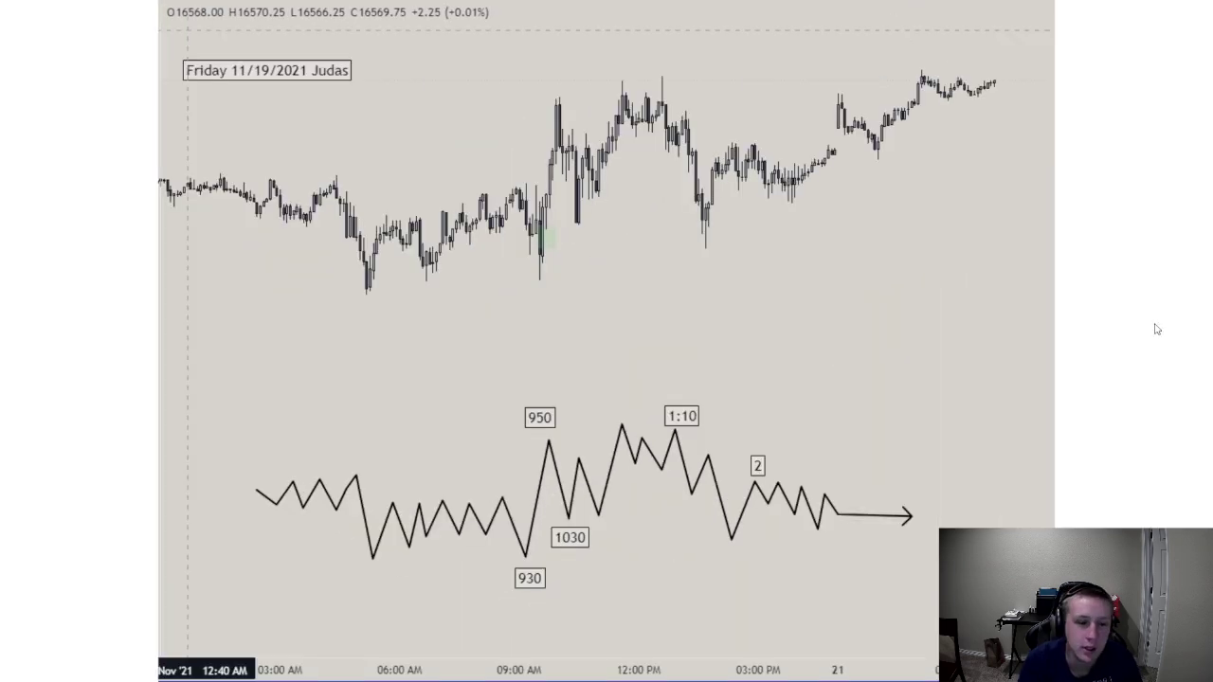
# Continue past the annotated E-mini S&P and NASDAQ BPR FVG charts, stopping on the daily E-mini S&P 500.
pyautogui.press('Right')
pyautogui.press('Right')
pyautogui.press('Right')
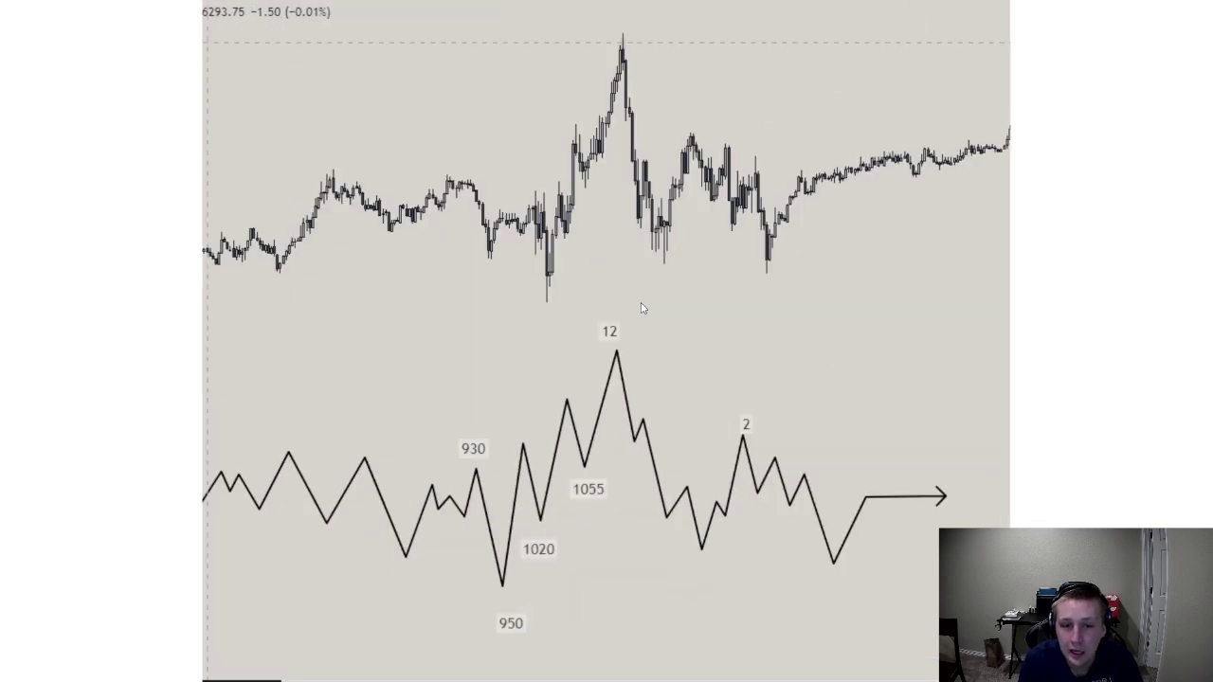
pyautogui.press('Right')
pyautogui.press('Right')
pyautogui.press('Right')
pyautogui.press('Right')
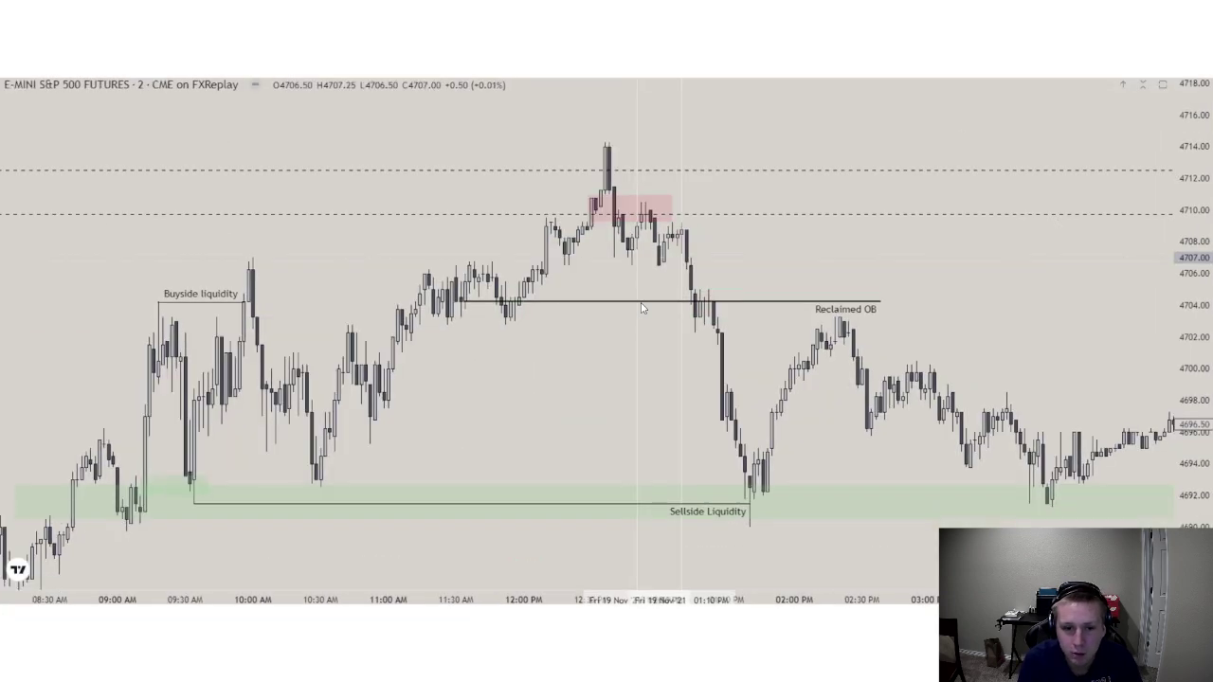
pyautogui.press('Right')
pyautogui.press('Right')
pyautogui.press('Right')
pyautogui.press('Right')
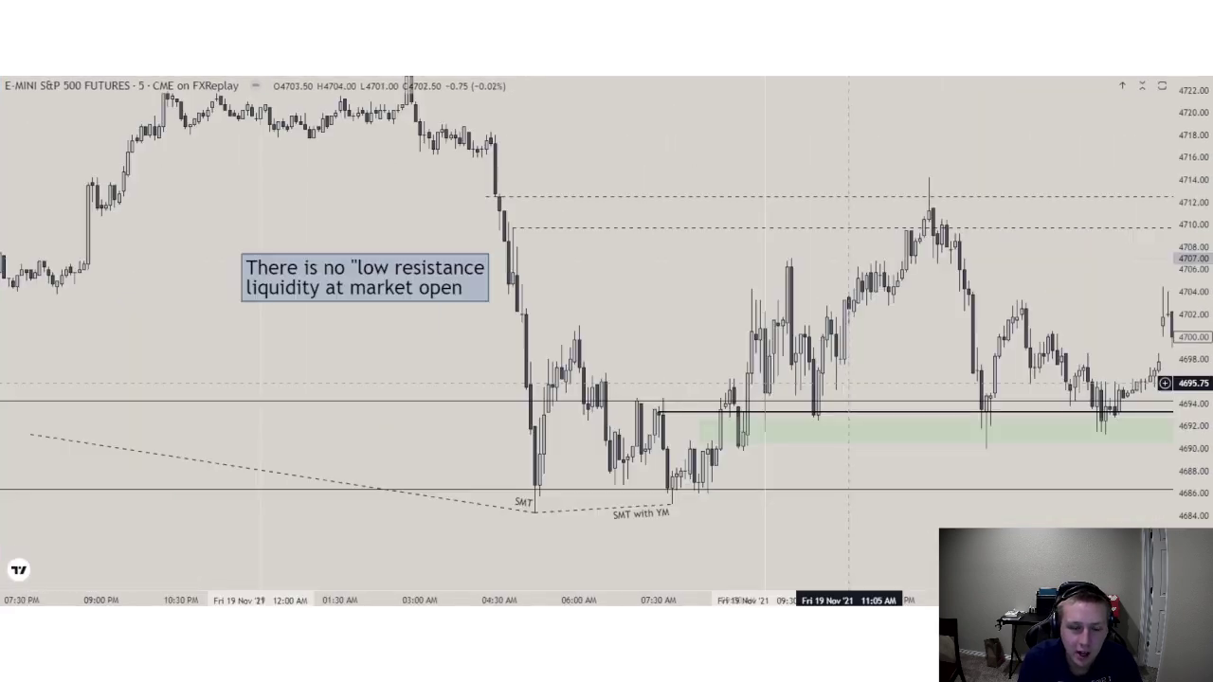
pyautogui.press('Right')
pyautogui.press('Left')
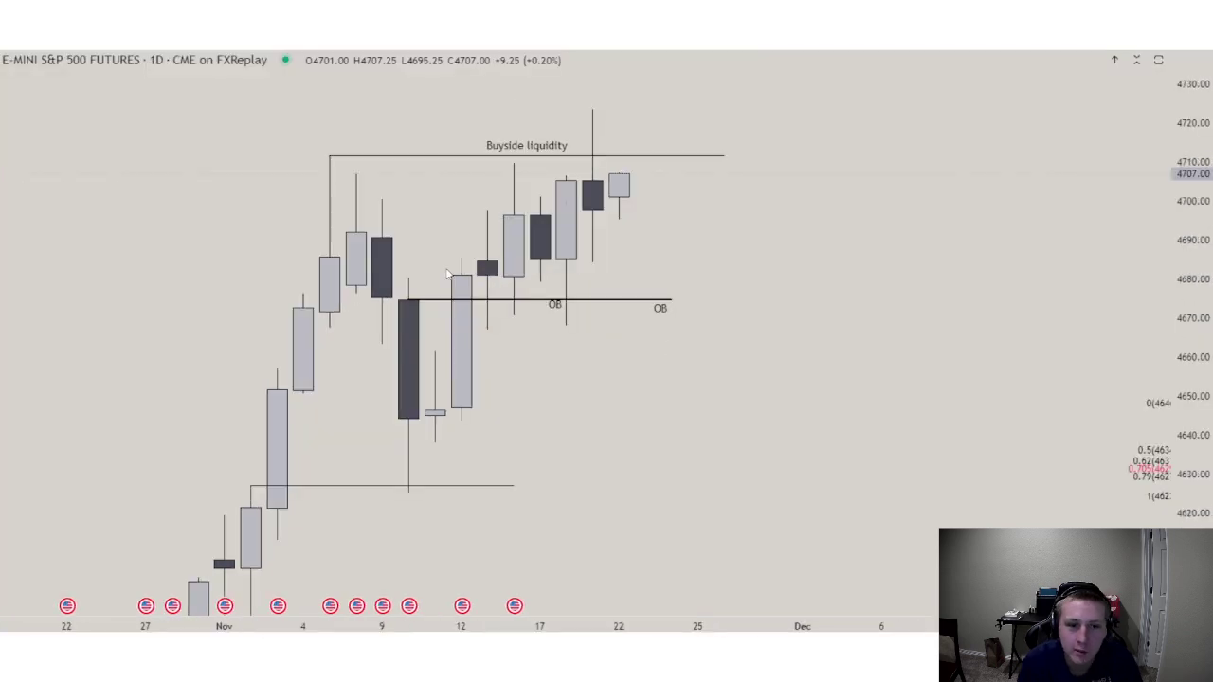